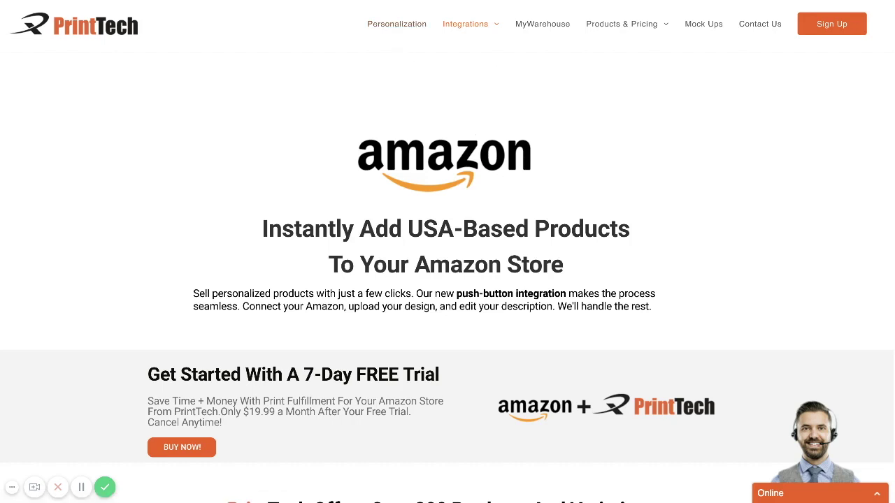
# Step: Leave the Amazon selling page and bring up Your Products, listing five products with integration statuses
pyautogui.hotkey('ctrl', 'Tab')
pyautogui.moveTo(475, 37)
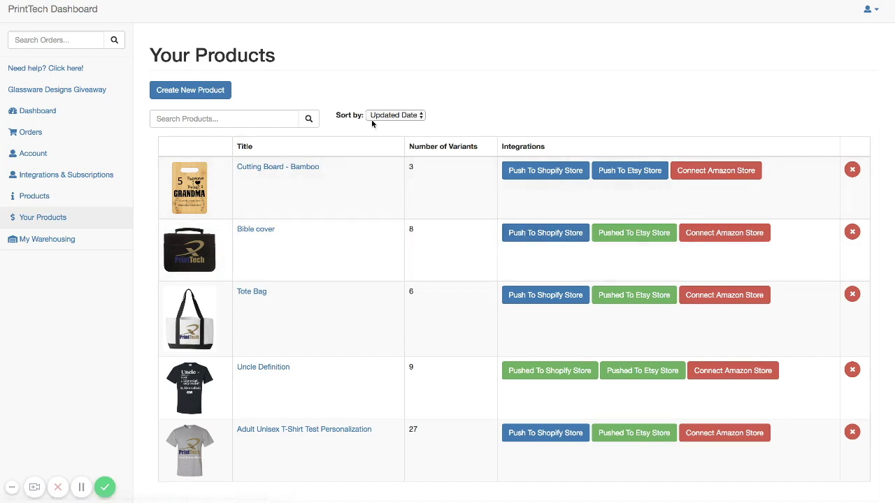
# Step: Start connecting Amazon from Integrations & Subscriptions and approve the $19.99 monthly integration charge
pyautogui.click(80, 181)
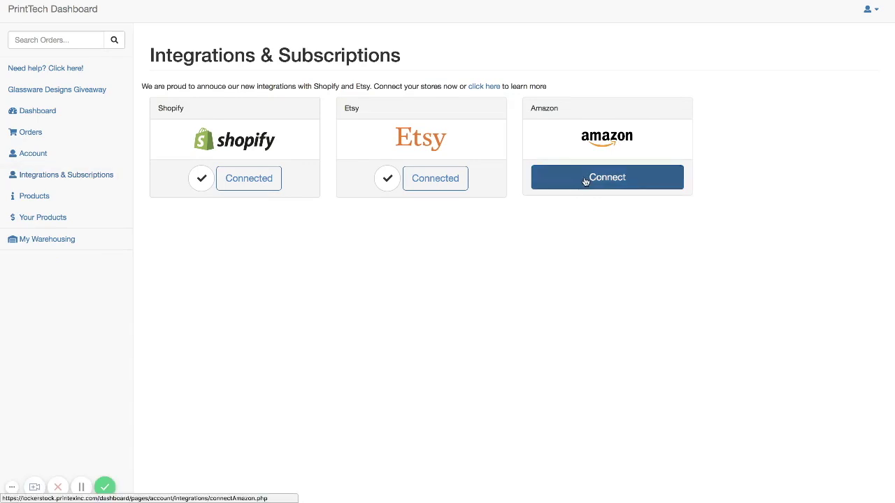
pyautogui.click(585, 179)
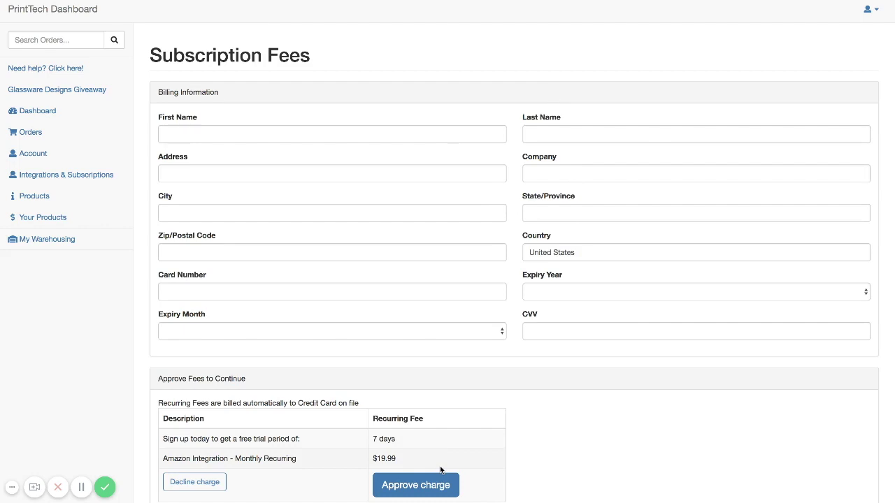
pyautogui.click(438, 484)
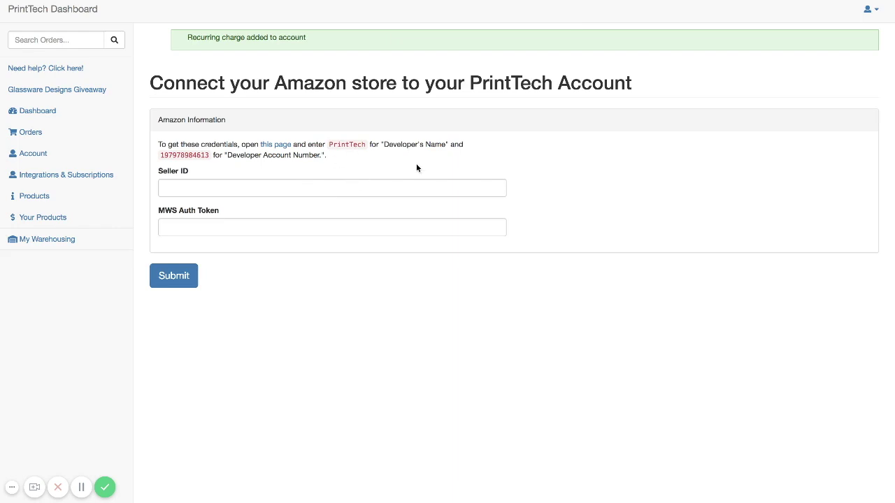
# Step: Authorise developer PrintTech in Amazon MWS, accepting responsibility, to reveal the Seller ID and Auth Token
pyautogui.press('Tab')
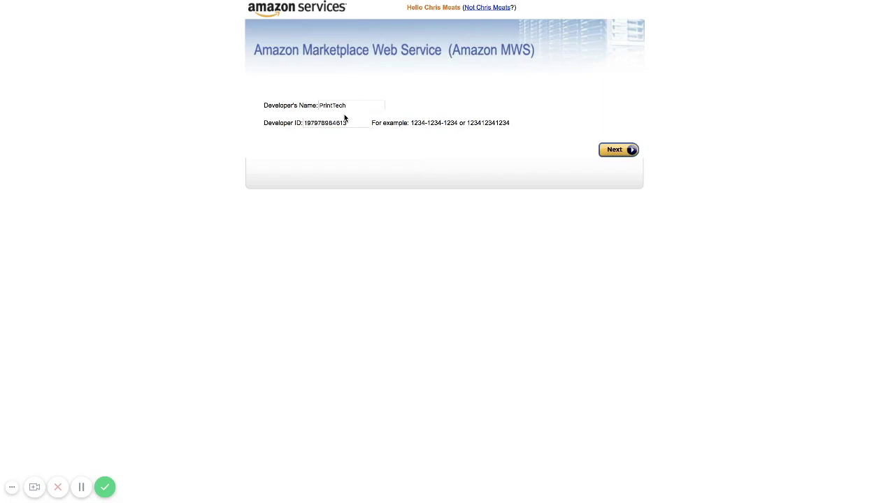
pyautogui.hotkey('ctrl', 'w')
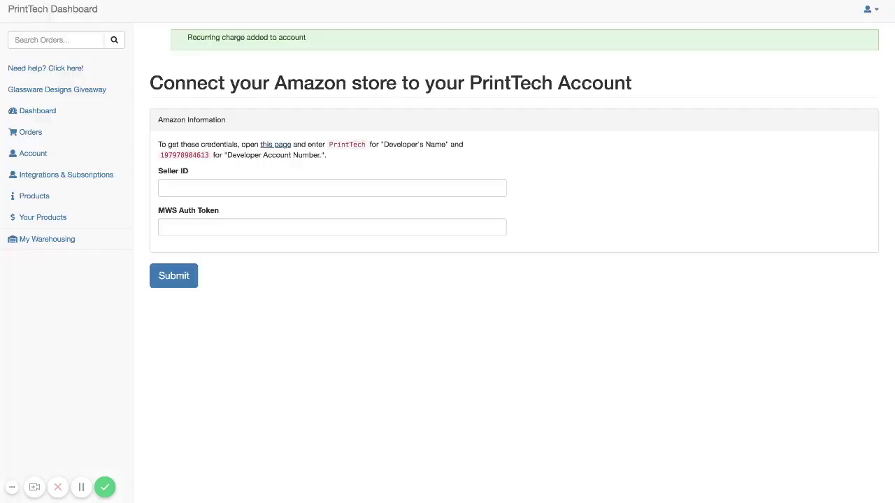
pyautogui.doubleClick(347, 145)
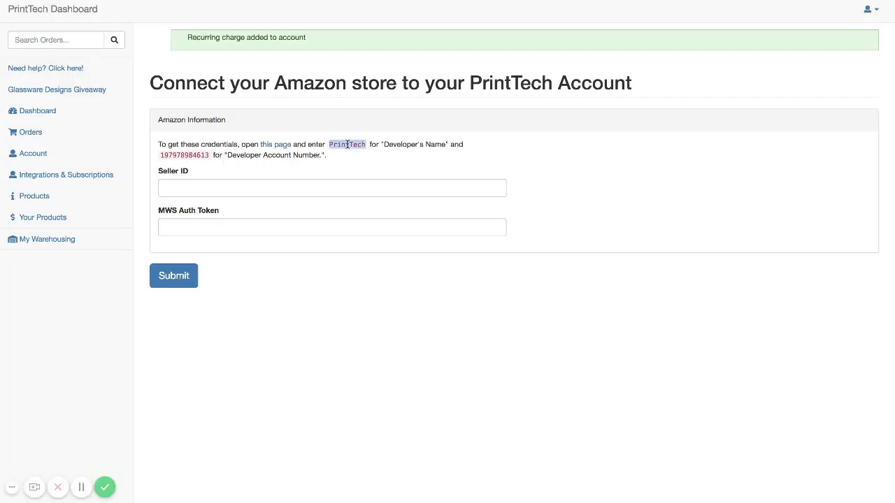
pyautogui.hotkey('alt', 'Tab')
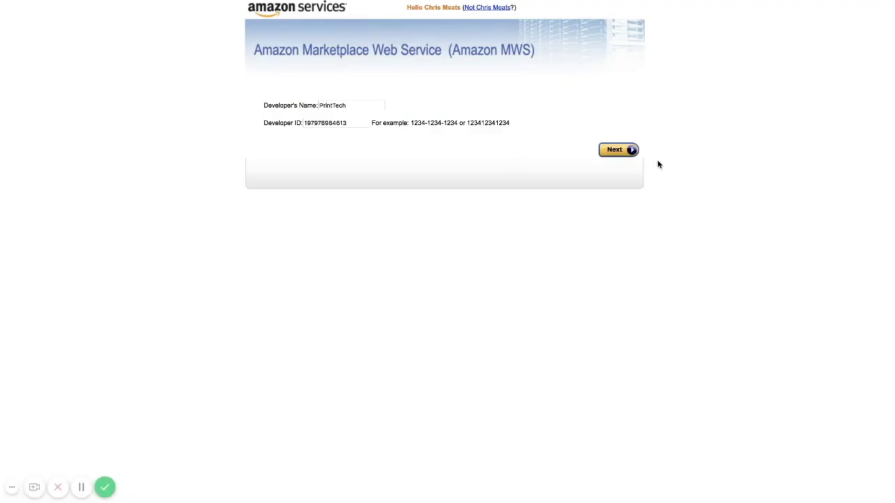
pyautogui.click(615, 152)
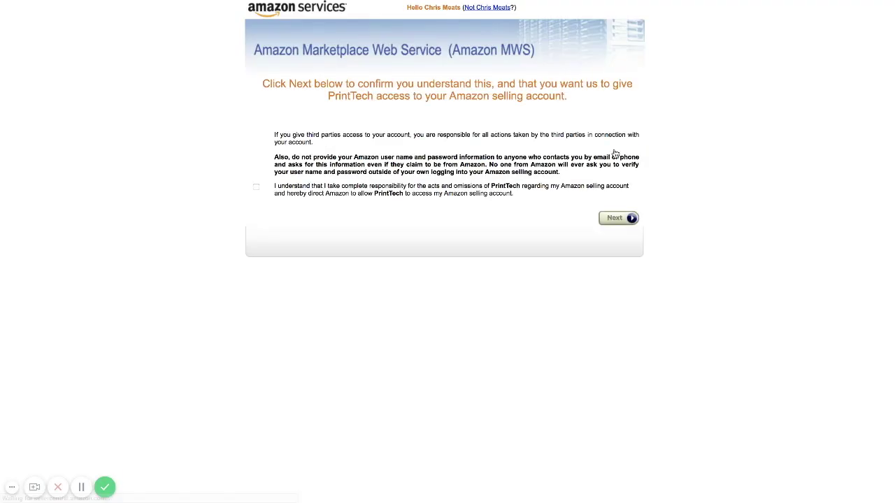
pyautogui.click(256, 187)
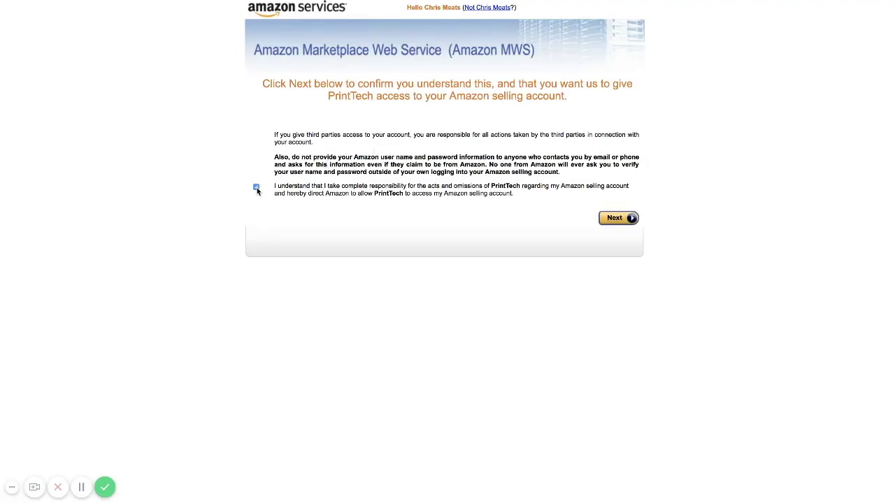
pyautogui.click(618, 218)
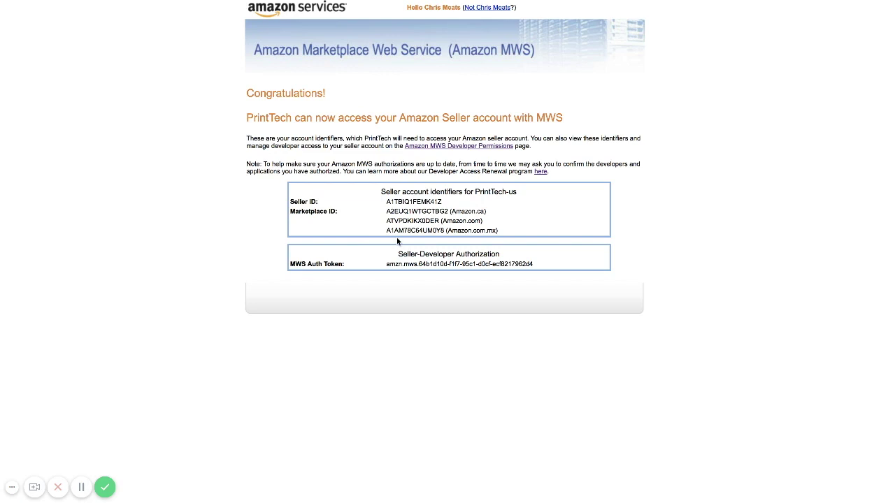
# Step: Copy Amazon's Seller ID and MWS Auth Token into the matching PrintTech connection form fields
pyautogui.doubleClick(412, 201)
pyautogui.hotkey('ctrl', 'c')
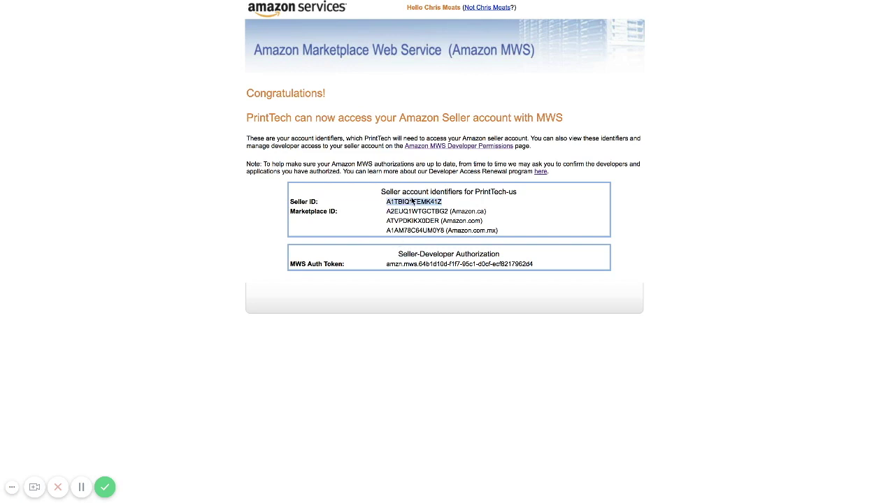
pyautogui.hotkey('ctrl', 'Tab')
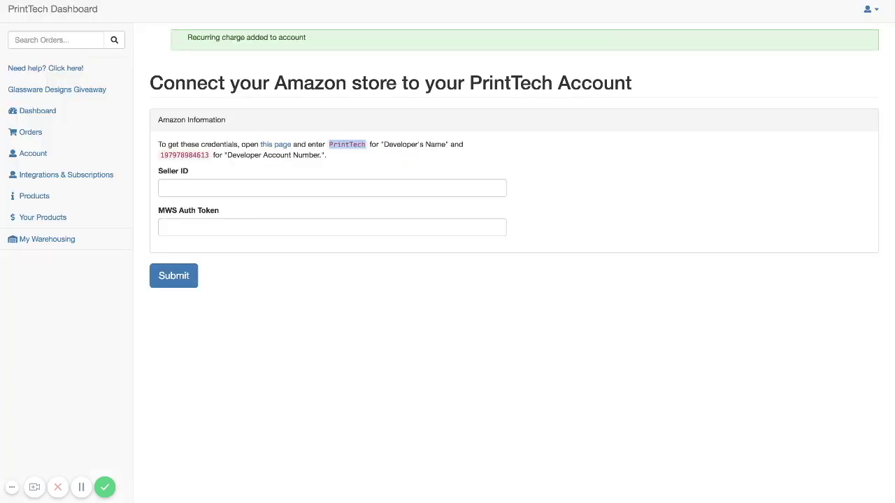
pyautogui.click(321, 185)
pyautogui.hotkey('ctrl', 'v')
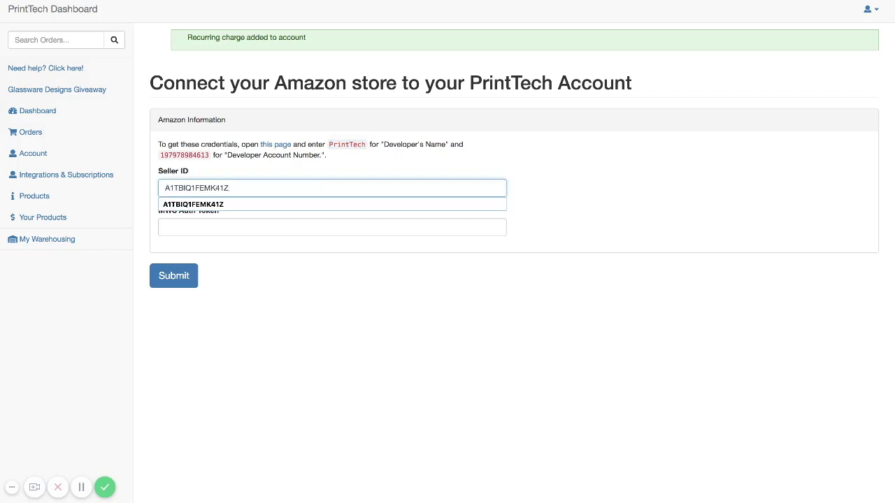
pyautogui.hotkey('ctrl', 'shift', 'Tab')
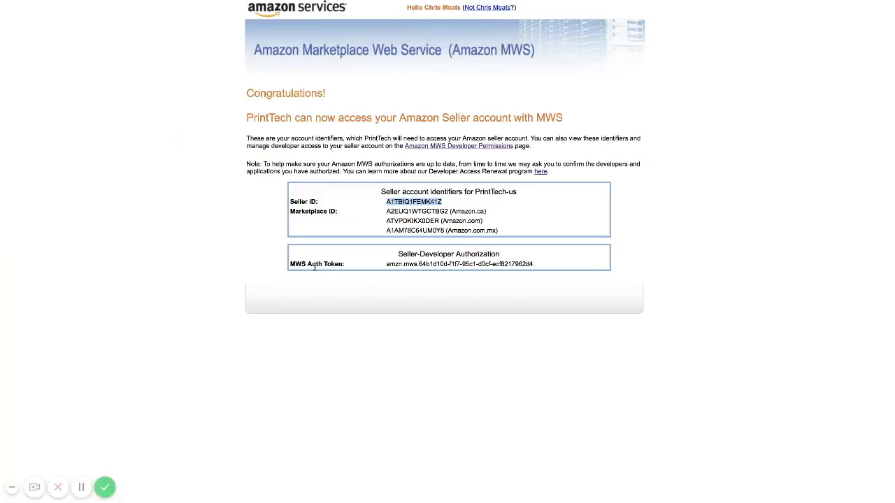
pyautogui.doubleClick(432, 264)
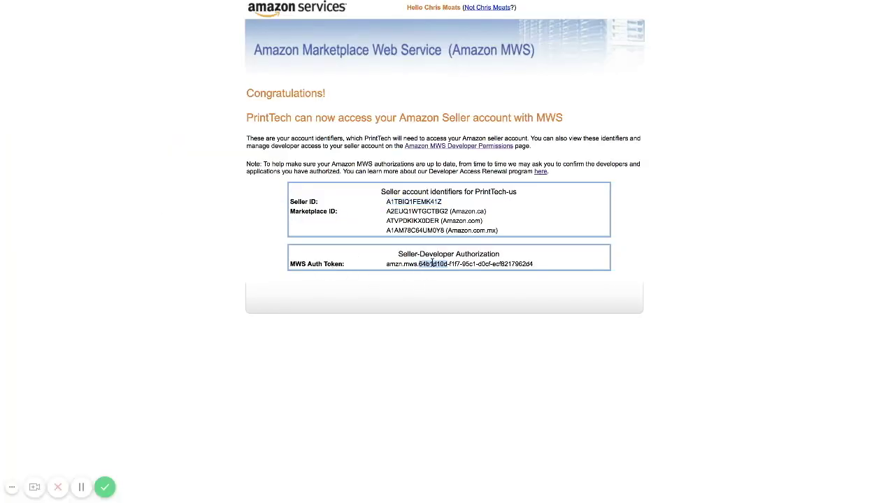
pyautogui.tripleClick(432, 264)
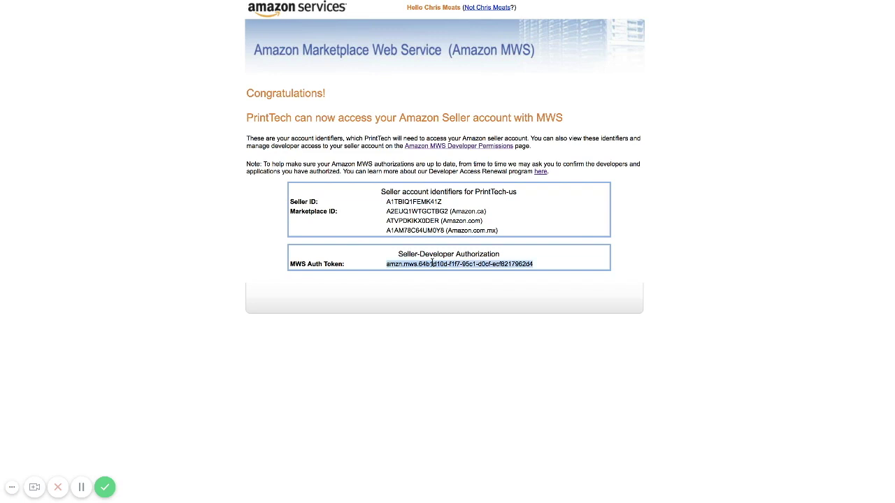
pyautogui.press('super+w')
pyautogui.click(306, 227)
pyautogui.click(308, 242)
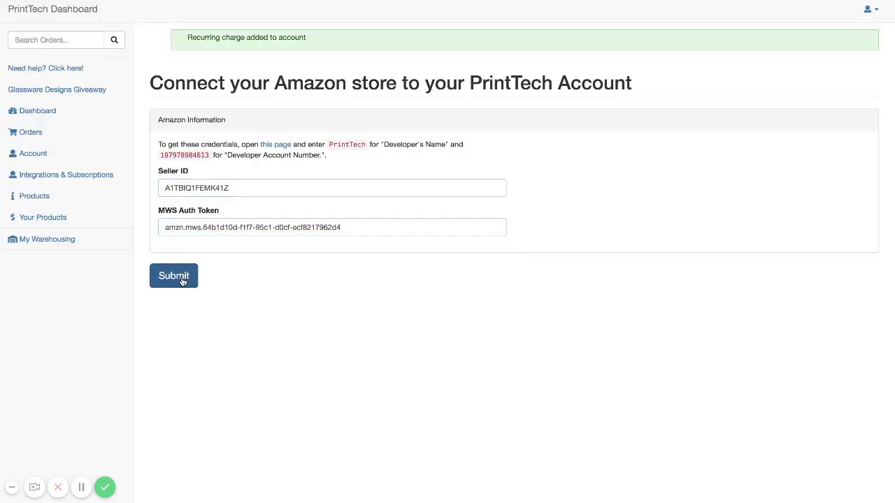
# Step: Submit the Amazon credentials to PrintTech and copy the seller name PrintTech-us from Seller Central
pyautogui.click(182, 281)
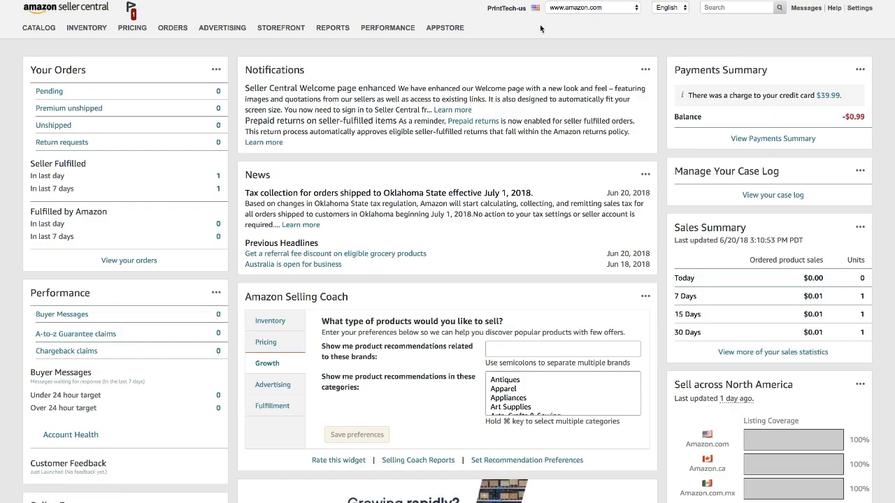
pyautogui.moveTo(487, 8); pyautogui.dragTo(522, 10)
pyautogui.press('super+c')
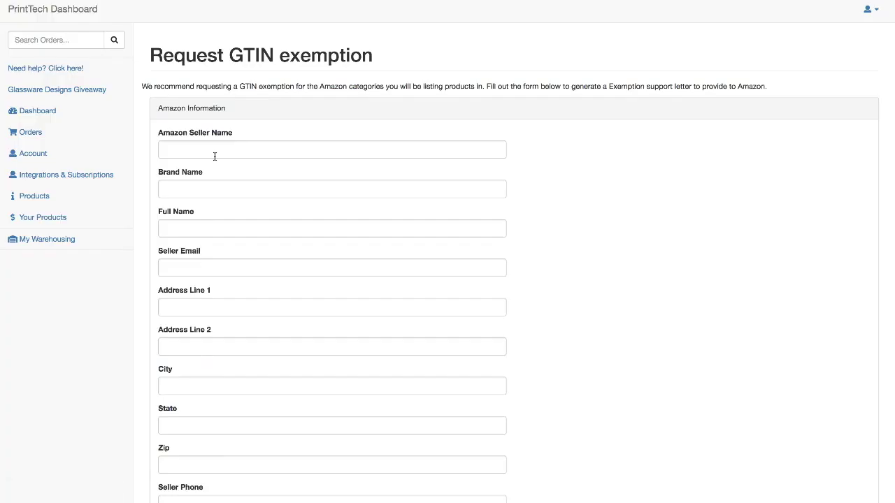
# Step: Enter PrintTech-us as Amazon seller name and brand name, and fill in the seller's full name
pyautogui.click(180, 146)
pyautogui.press('super+v')
pyautogui.click(197, 188)
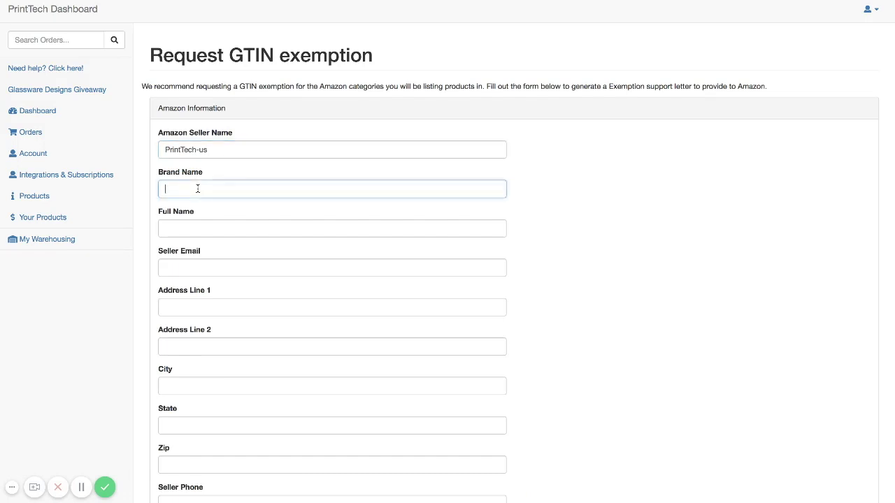
pyautogui.press('super+v')
pyautogui.press('Tab')
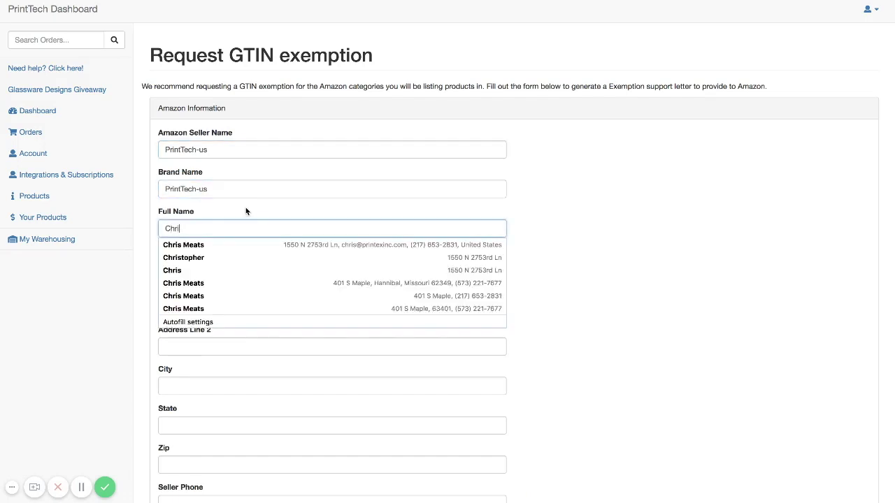
# Step: Autofill the seller's email, address and phone, then generate the GTIN exemption support letter
pyautogui.press('Tab')
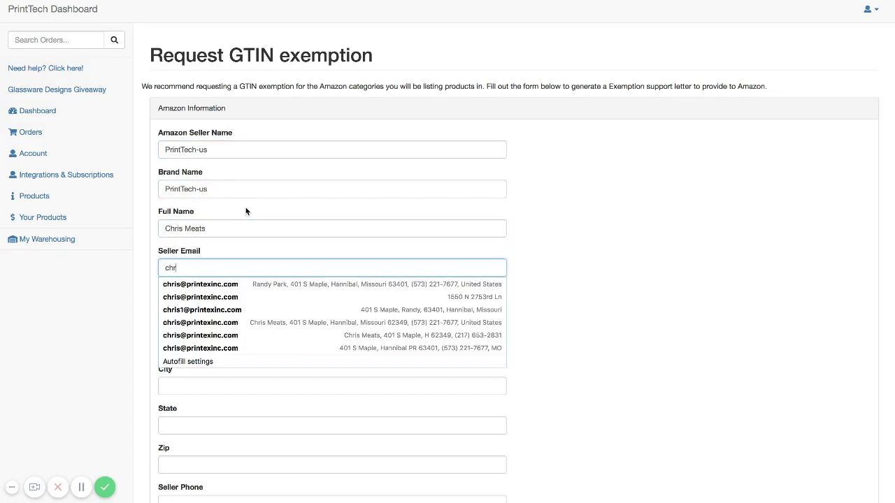
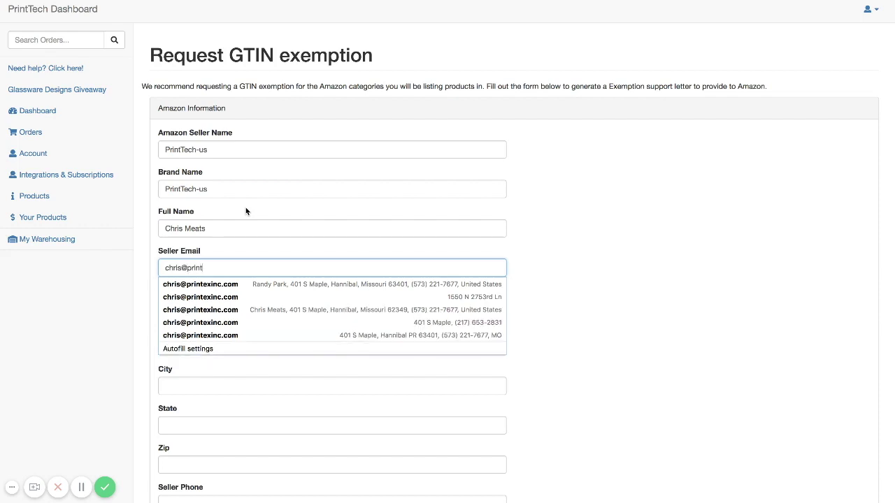
pyautogui.press('Down')
pyautogui.press('Return')
pyautogui.press('Tab')
pyautogui.write('4')
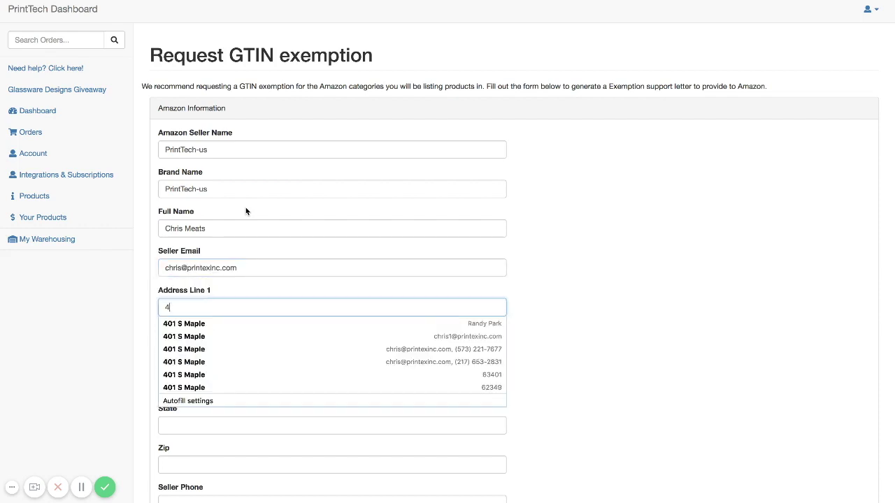
pyautogui.press('Down')
pyautogui.press('Down')
pyautogui.press('Down')
pyautogui.press('Return')
pyautogui.press('Tab')
pyautogui.press('Tab')
pyautogui.press('Tab')
pyautogui.press('Tab')
pyautogui.press('Tab')
pyautogui.press('Down')
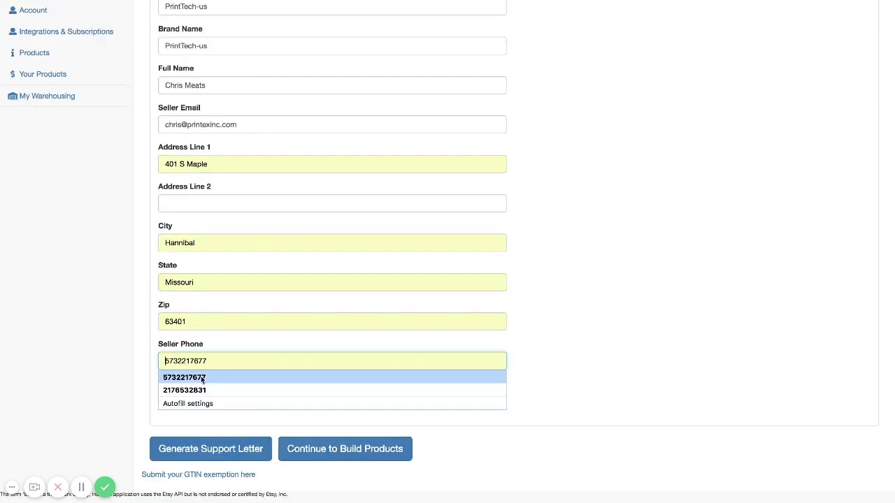
pyautogui.click(203, 378)
pyautogui.click(211, 451)
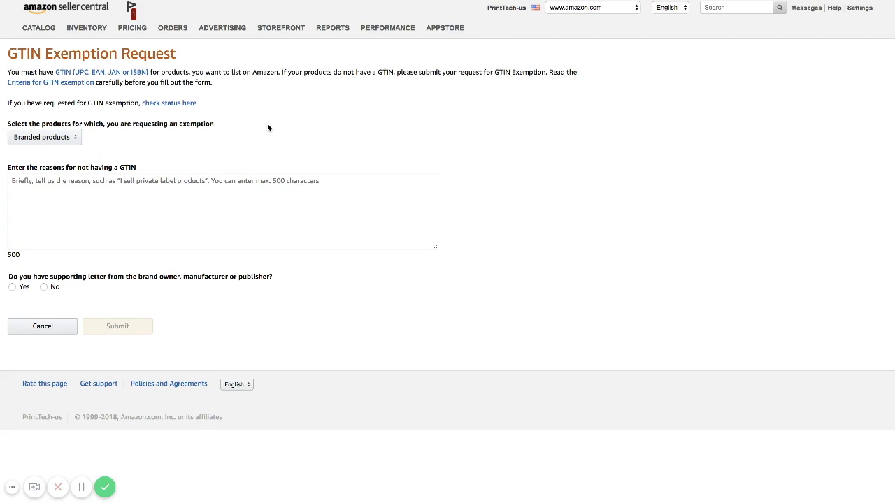
# Step: Give 'I sell private label products' as the reason, confirm a supporting letter, and enter brand PrintTech-us
pyautogui.click(118, 197)
pyautogui.write('I sell private label products')
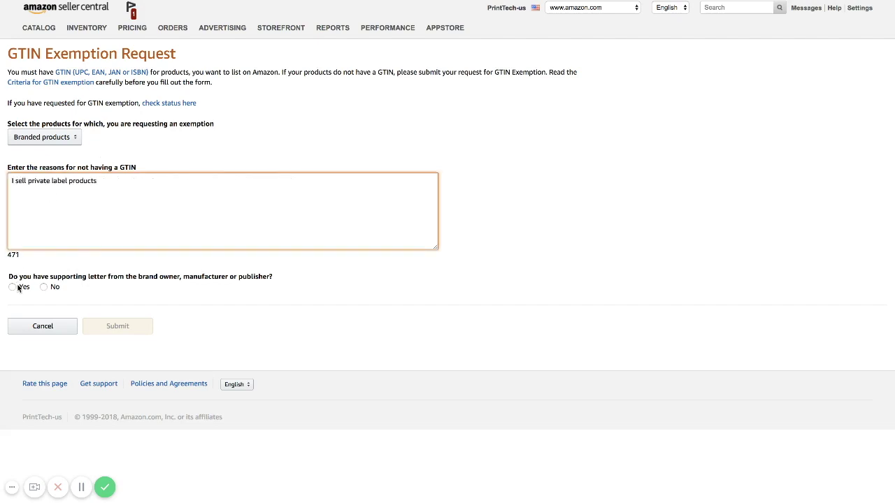
pyautogui.click(19, 288)
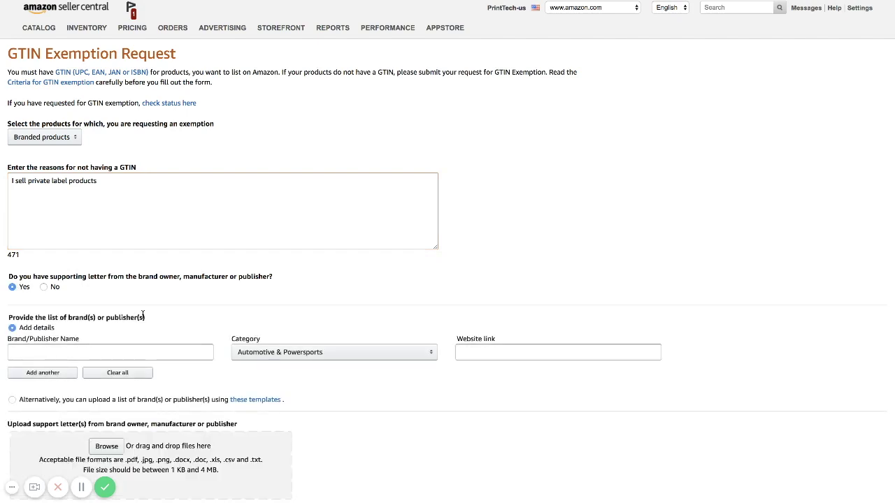
pyautogui.click(70, 352)
pyautogui.hotkey('ctrl', 'v')
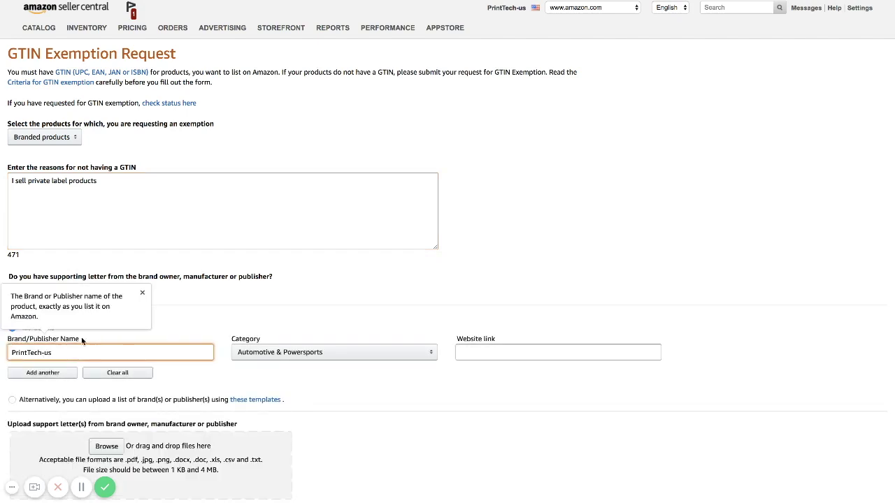
pyautogui.press('Tab')
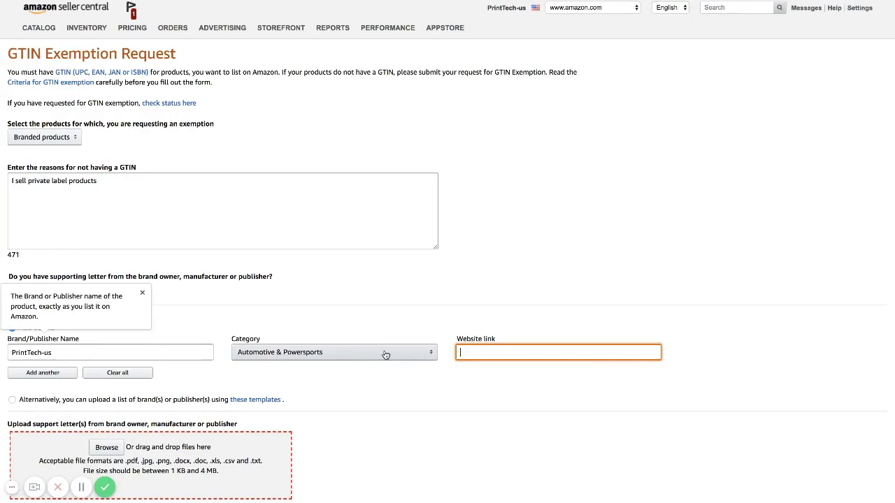
# Step: After checking the five needed categories, open the brand row's Category choices
pyautogui.click(385, 353)
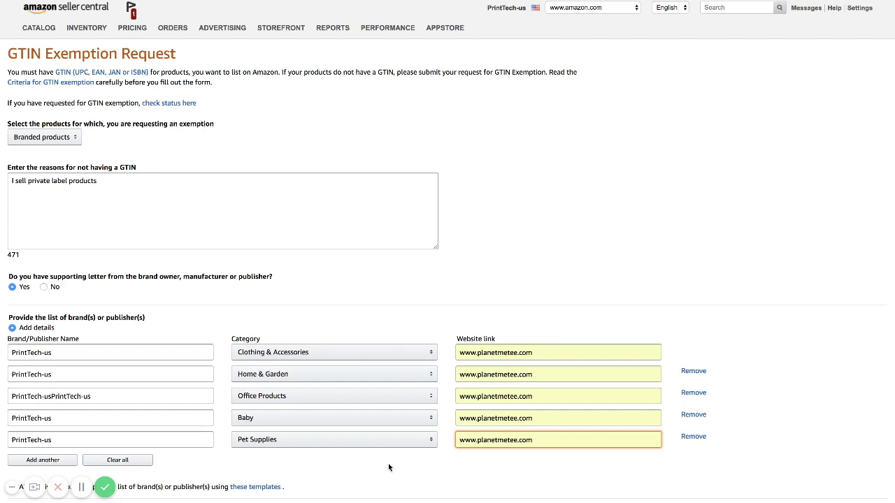
pyautogui.scroll(-5, 251, 461)
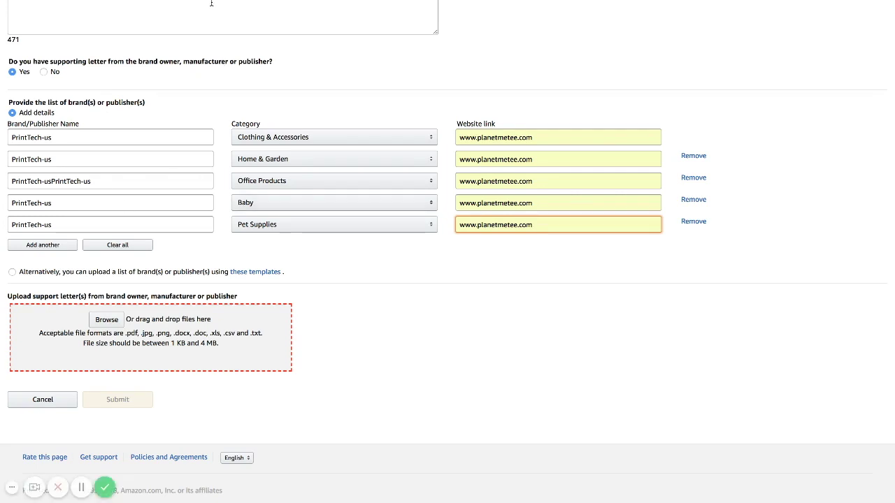
pyautogui.hotkey('ctrl', 'Tab')
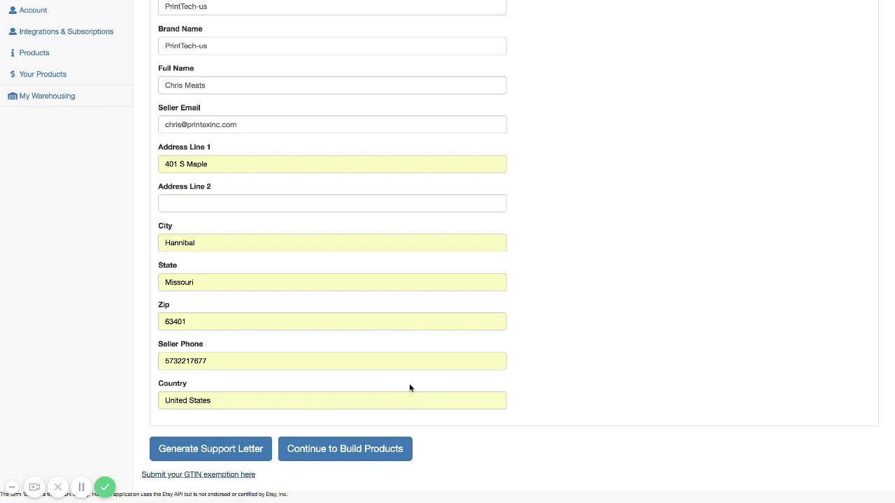
# Step: Continue from the support letter to build products, reaching the Amazon-connected Your Products list
pyautogui.click(342, 460)
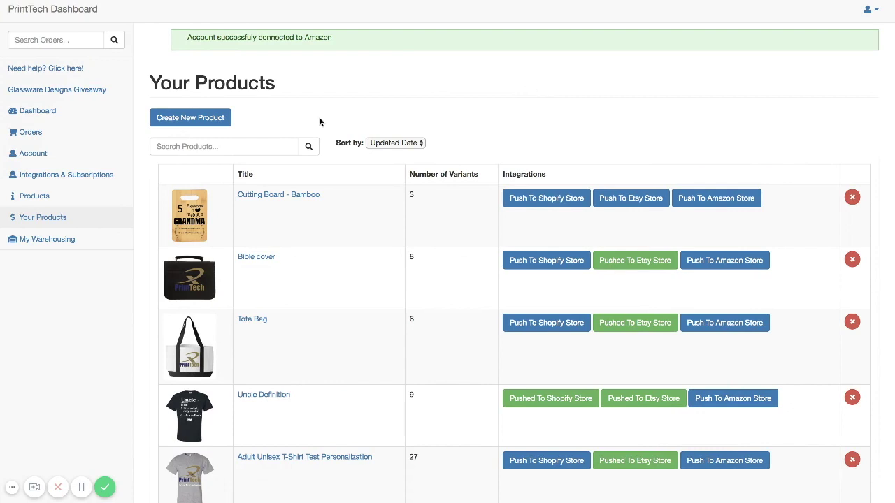
# Step: Start a new Adult Unisex T-Shirt product and accept its default sizes and pricing
pyautogui.click(193, 120)
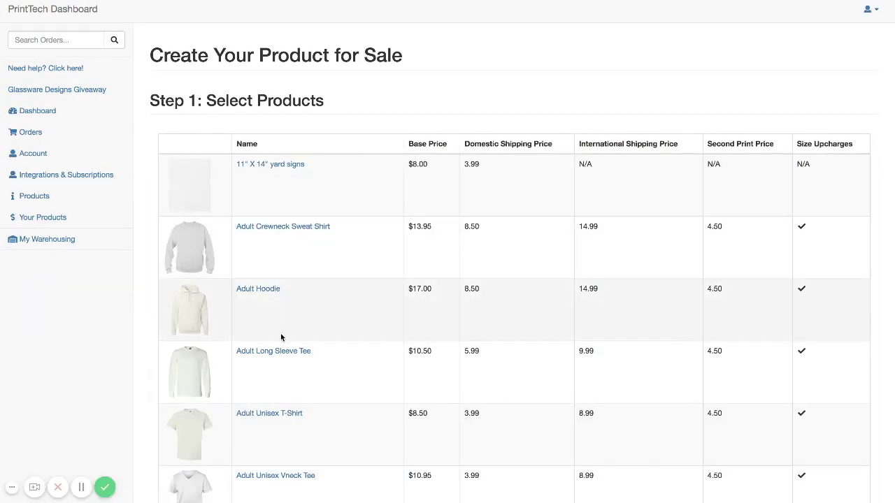
pyautogui.click(260, 414)
pyautogui.click(351, 263)
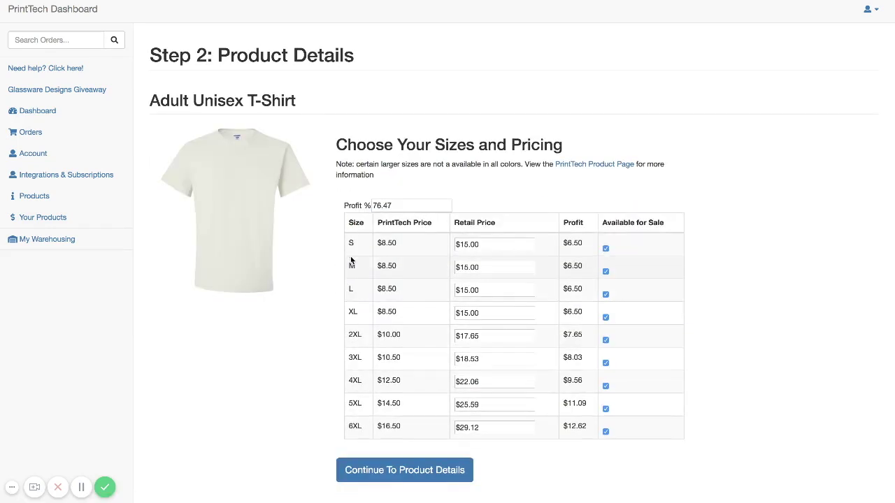
pyautogui.click(404, 475)
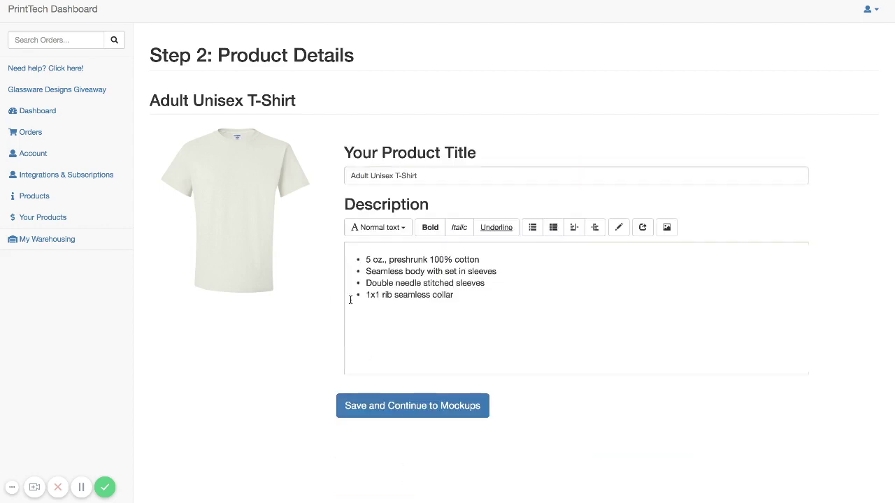
# Step: Retitle the product to 'PrintTech T-Shirt' and save the details
pyautogui.click(426, 175)
pyautogui.press('BackSpace')
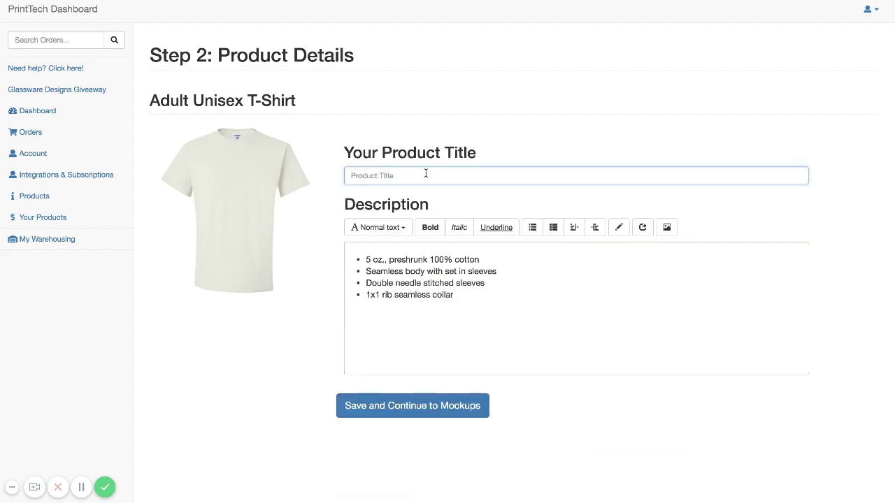
pyautogui.write('PrintTech T-Shirt')
pyautogui.click(418, 417)
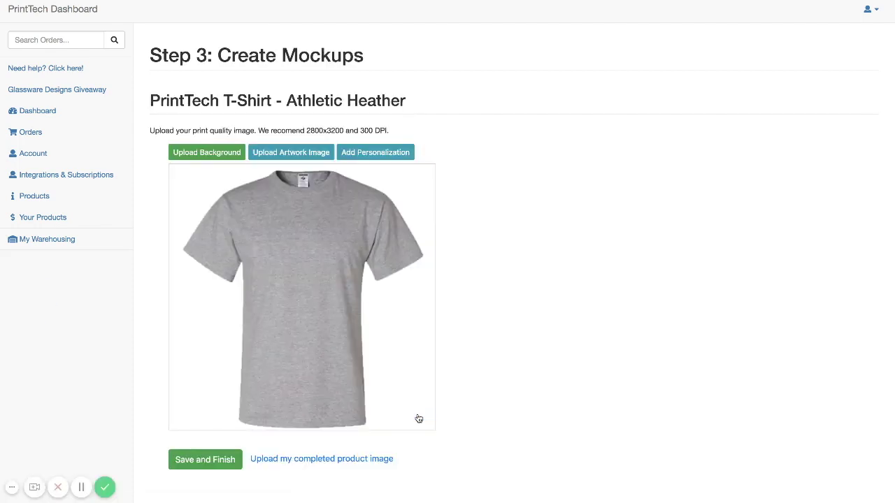
# Step: Upload the PrintTech logo onto the Athletic Heather shirt front, resize it, and save the product
pyautogui.click(285, 152)
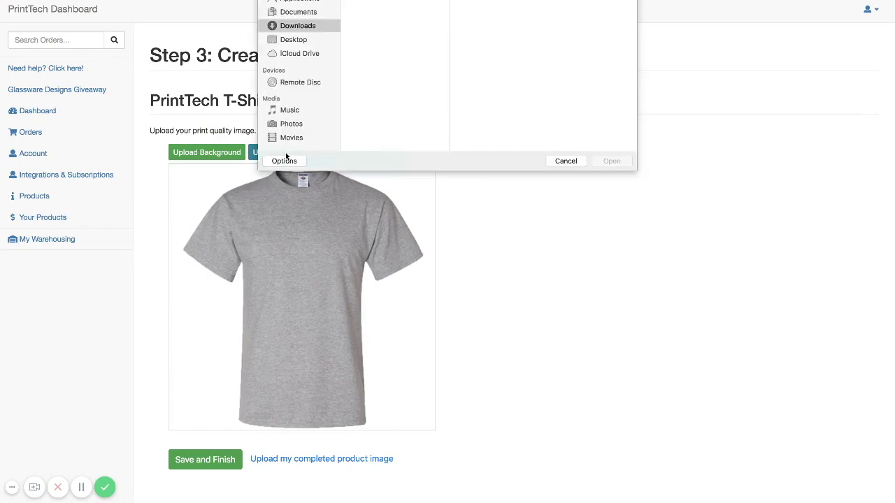
pyautogui.scroll(-5, 399, 70)
pyautogui.doubleClick(398, 113)
pyautogui.moveTo(366, 318); pyautogui.dragTo(353, 318)
pyautogui.click(211, 461)
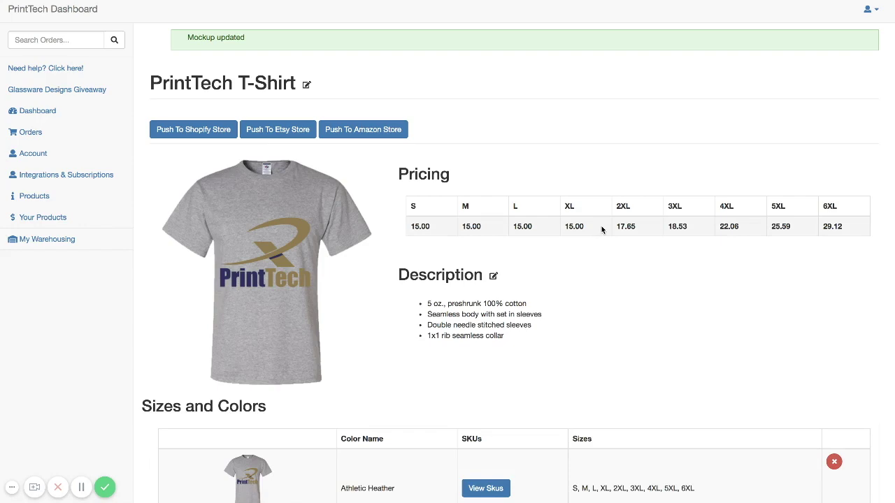
# Step: Push the PrintTech T-Shirt to Amazon and open its Seller Central listing for editing
pyautogui.click(369, 132)
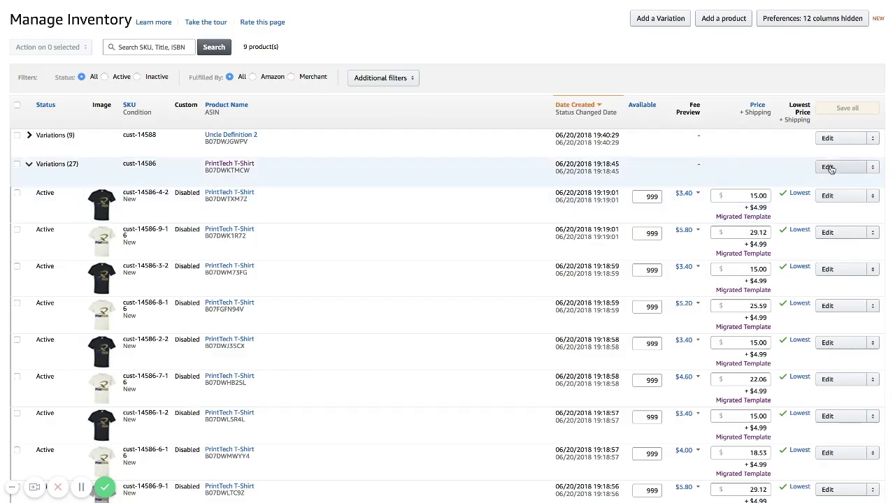
pyautogui.click(829, 168)
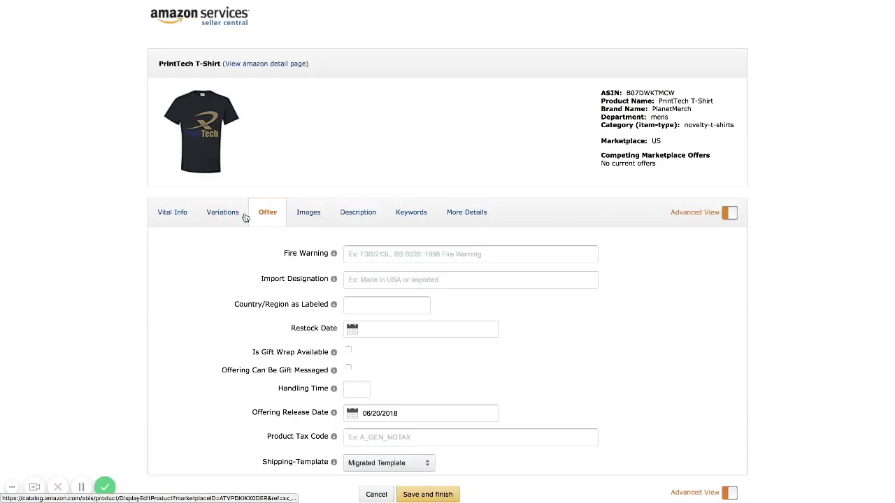
# Step: Review the PrintTech T-Shirt listing's variations, then check that the logo shirt is the main image
pyautogui.click(214, 221)
pyautogui.scroll(-5, 334, 330)
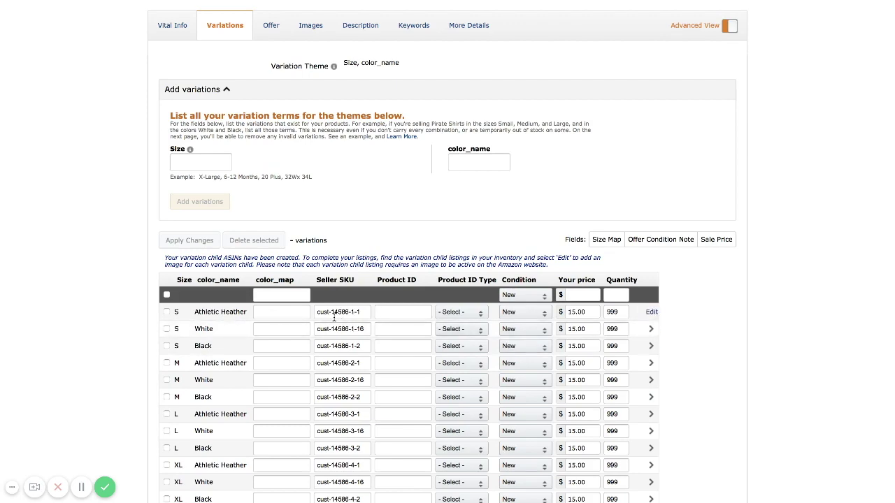
pyautogui.scroll(1, 334, 318)
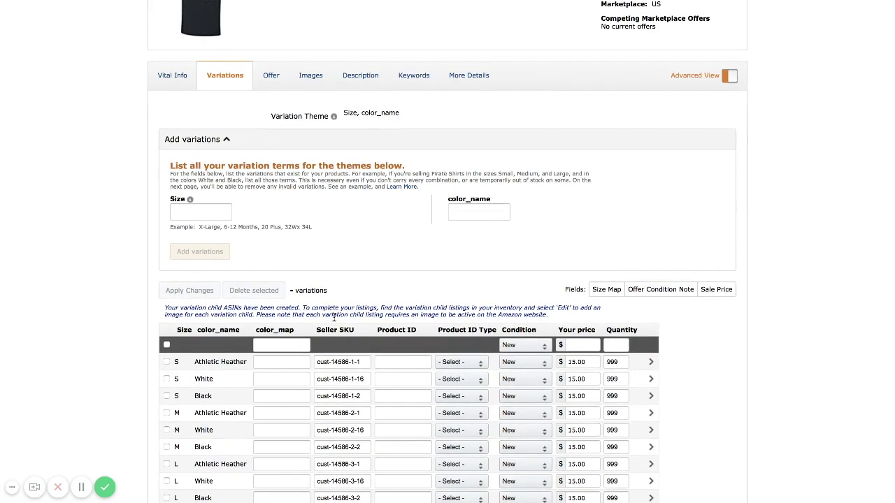
pyautogui.click(309, 75)
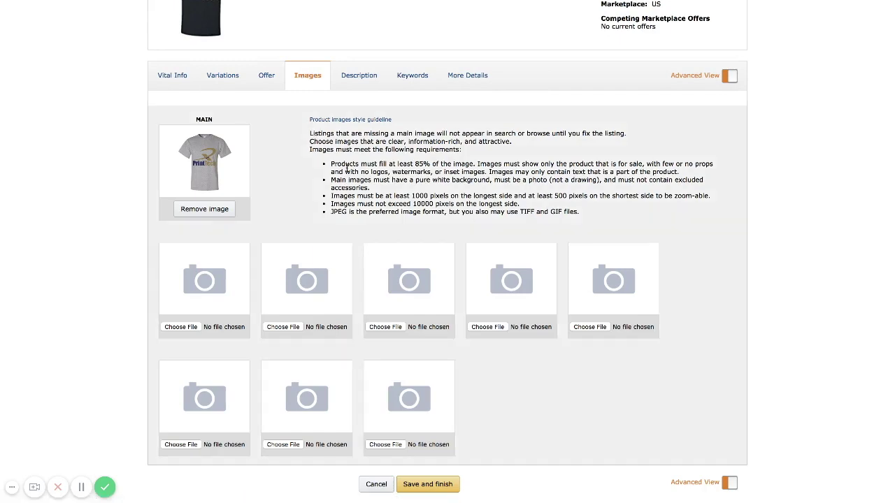
pyautogui.scroll(3, 347, 169)
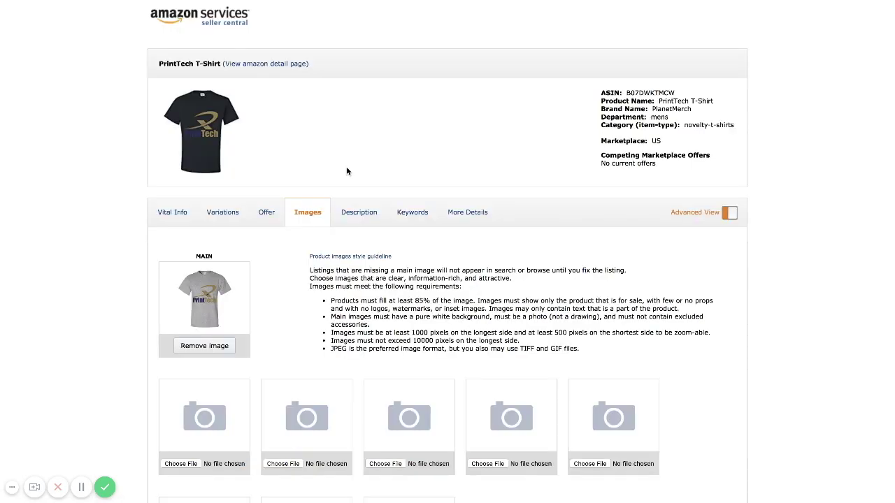